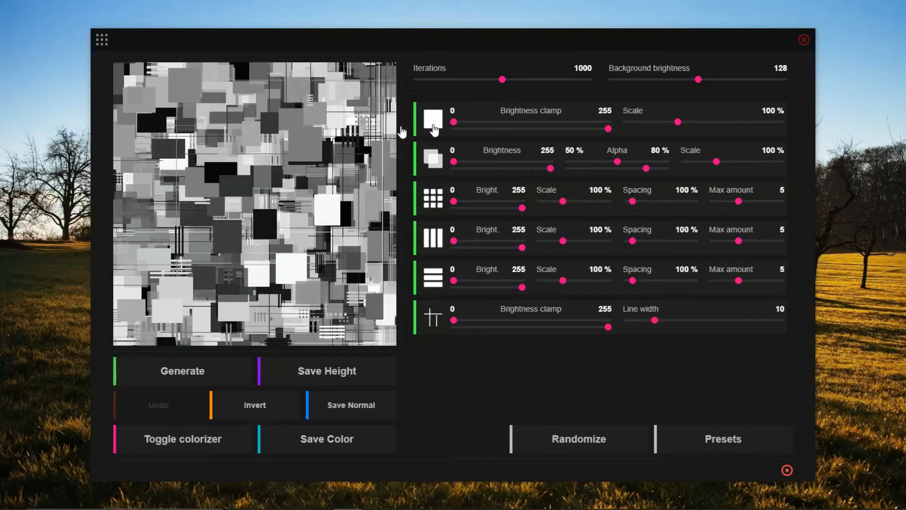
Set the solid squares' scale to 107 % and randomize the Classic displacement map's settings twice.
{"action": "left_click_drag", "start_coordinate": [678, 122], "coordinate": [685, 122]}
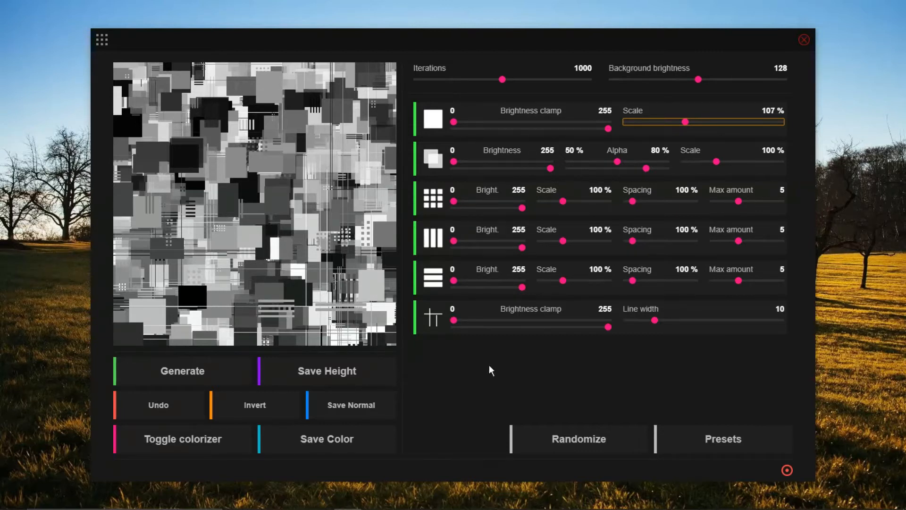
{"action": "left_click", "coordinate": [571, 447]}
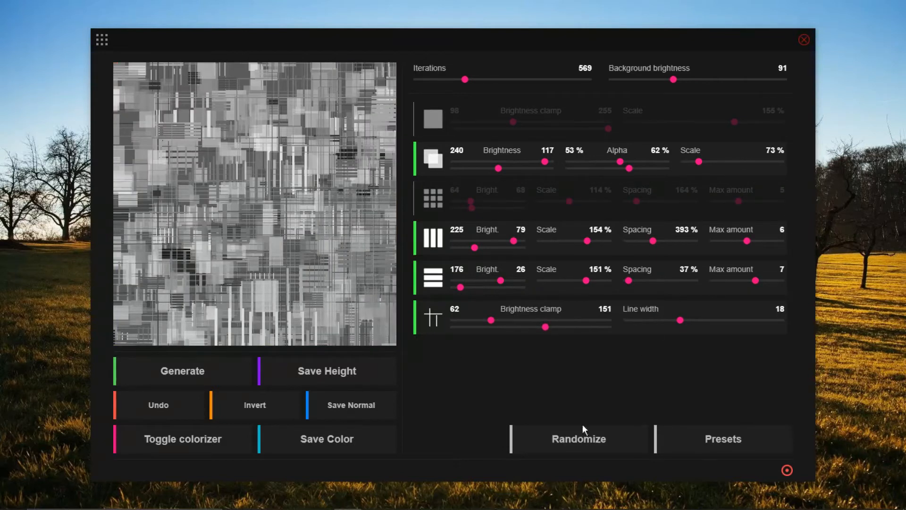
{"action": "left_click", "coordinate": [589, 439]}
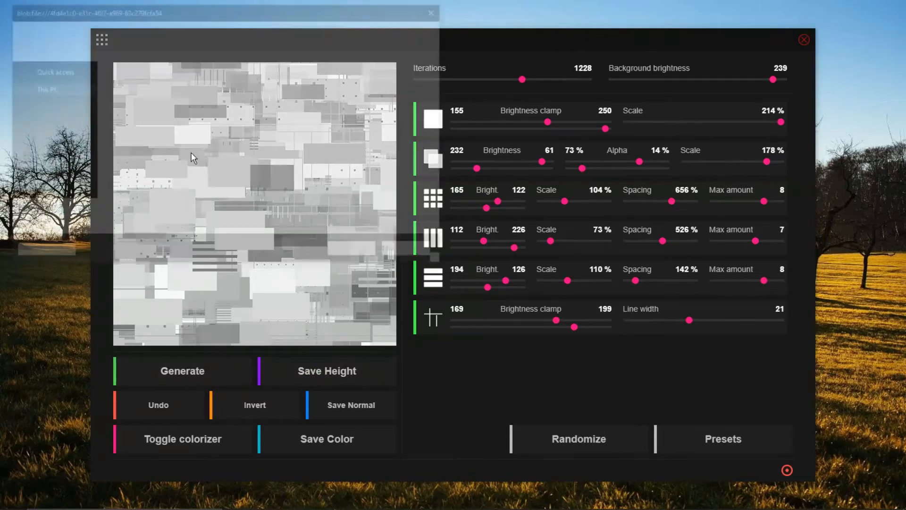
Open the save dialog for the randomized Classic height map and cancel it without saving.
{"action": "left_click", "coordinate": [170, 189]}
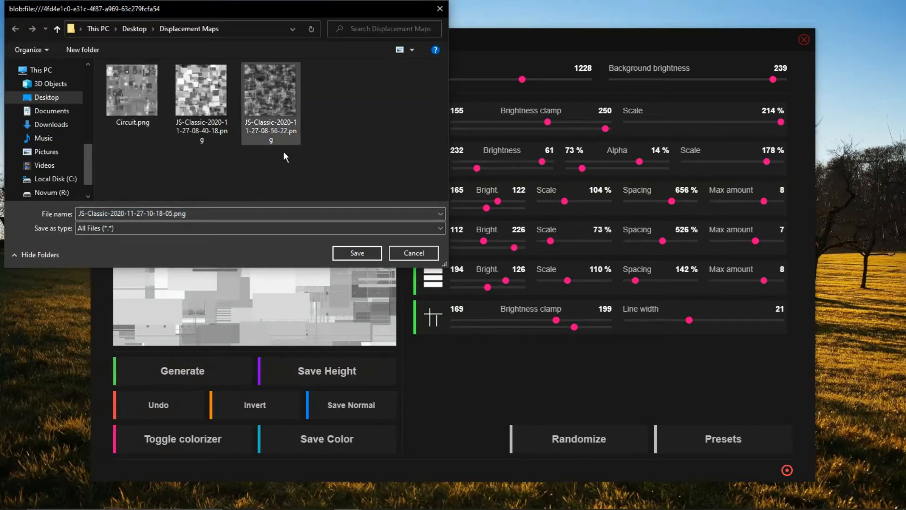
{"action": "left_click", "coordinate": [424, 259]}
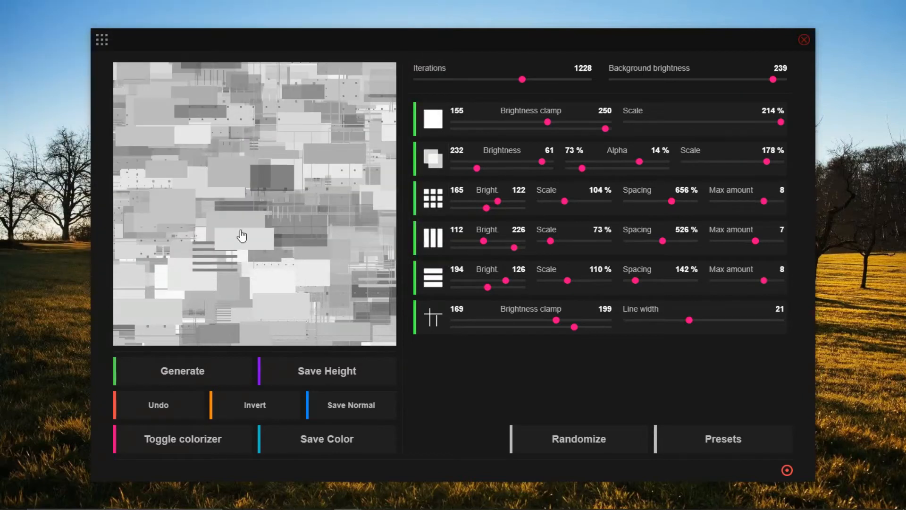
Switch to the JSplacement: 2 generator and generate a displacement map with the Classic Set sprites.
{"action": "left_click", "coordinate": [101, 41]}
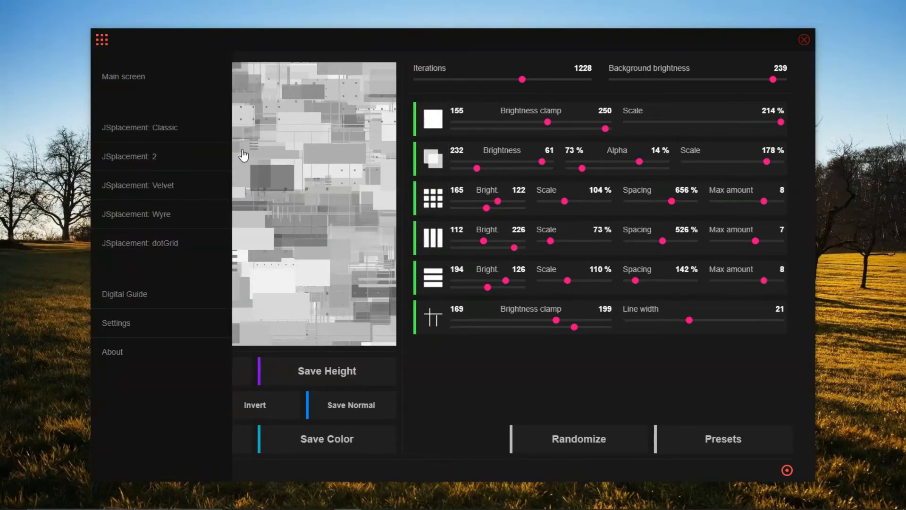
{"action": "left_click", "coordinate": [154, 159]}
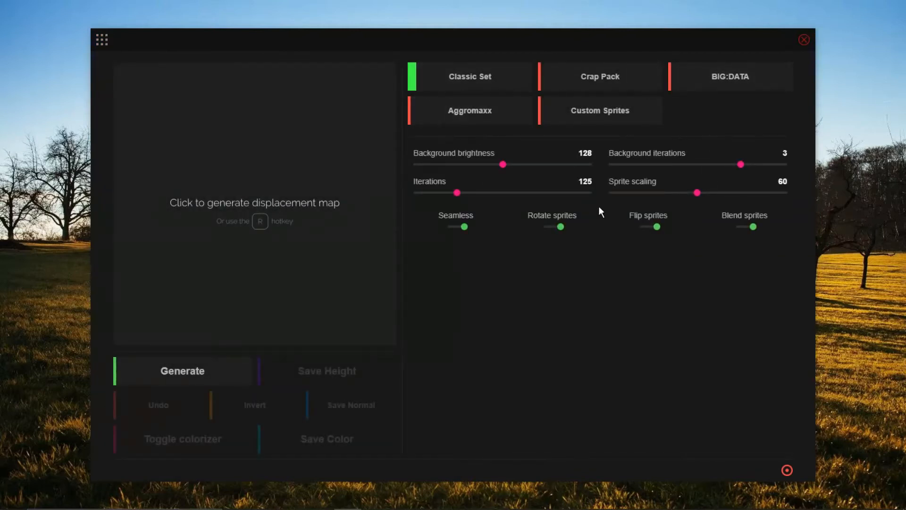
{"action": "left_click", "coordinate": [225, 172]}
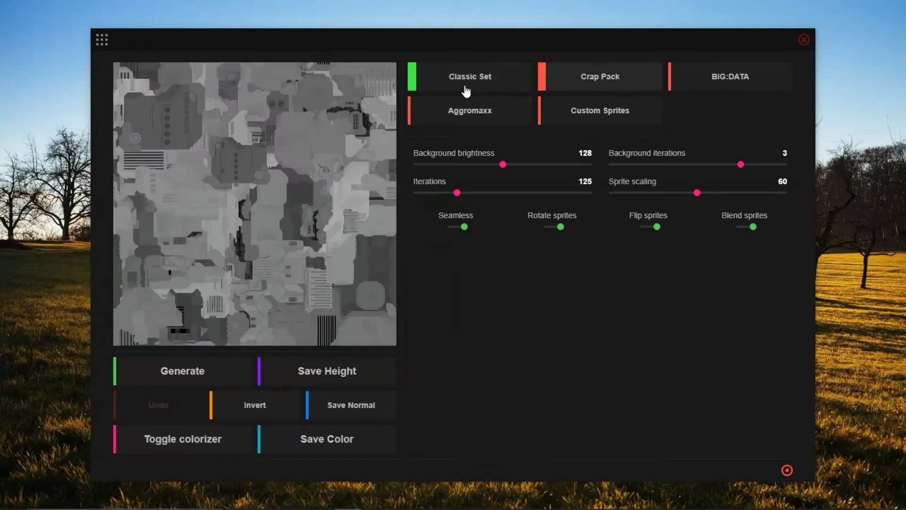
Generate displacement maps with the Crap Pack, BIG:DATA and Aggromaxx sprite sets in turn.
{"action": "left_click", "coordinate": [572, 84]}
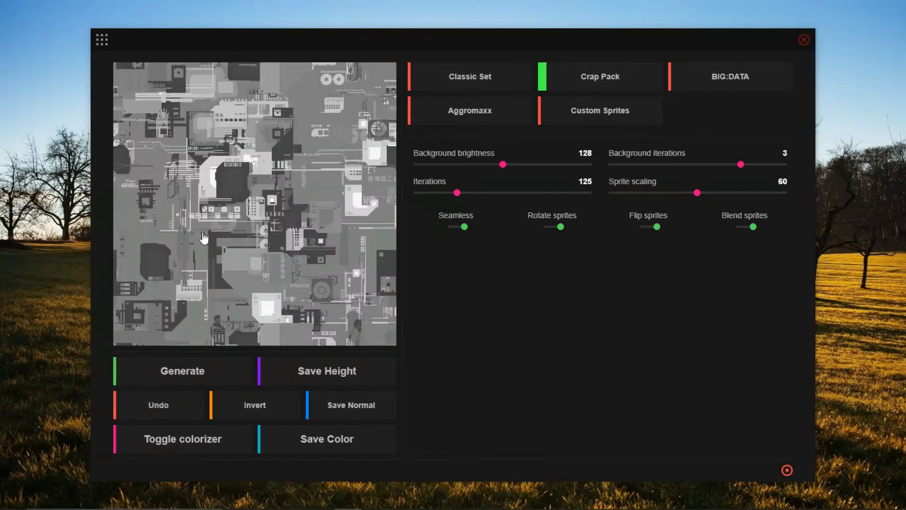
{"action": "left_click", "coordinate": [733, 83]}
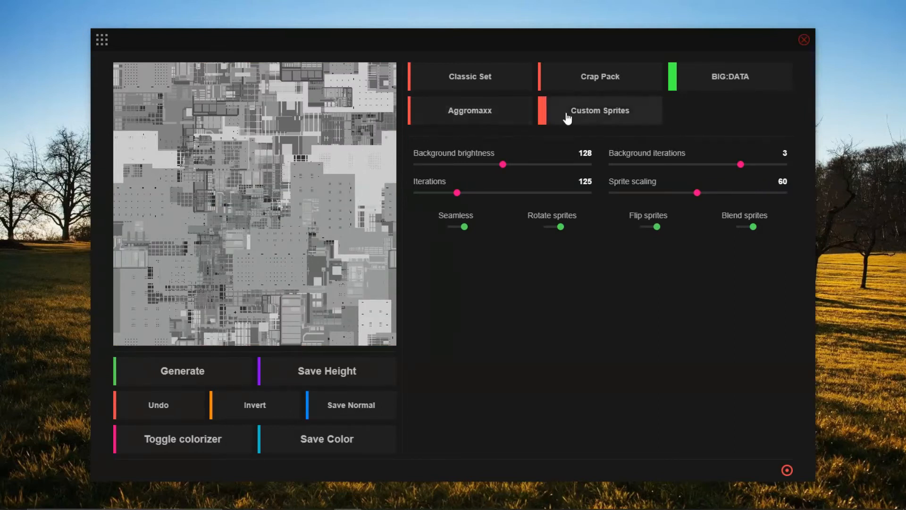
{"action": "left_click", "coordinate": [435, 115]}
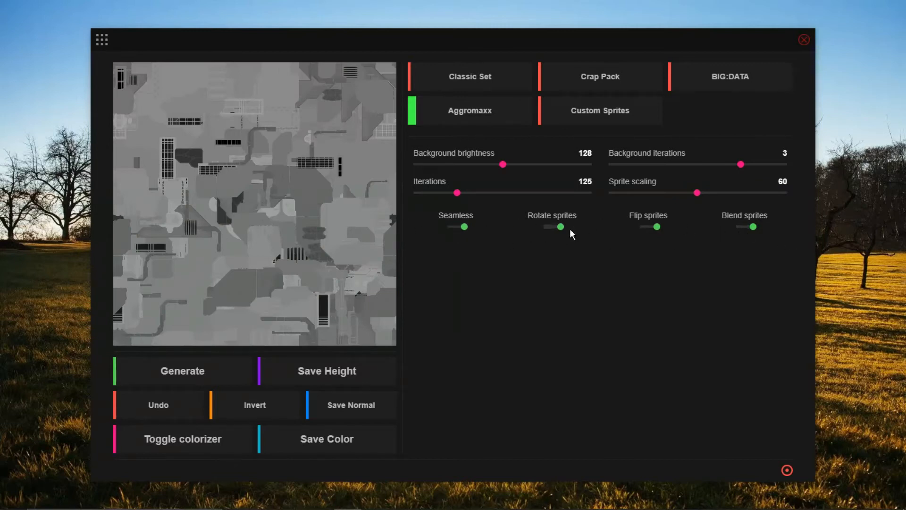
Turn off the Seamless option and generate a new displacement map with the Aggromaxx sprites.
{"action": "left_click", "coordinate": [463, 227]}
{"action": "left_click", "coordinate": [233, 367]}
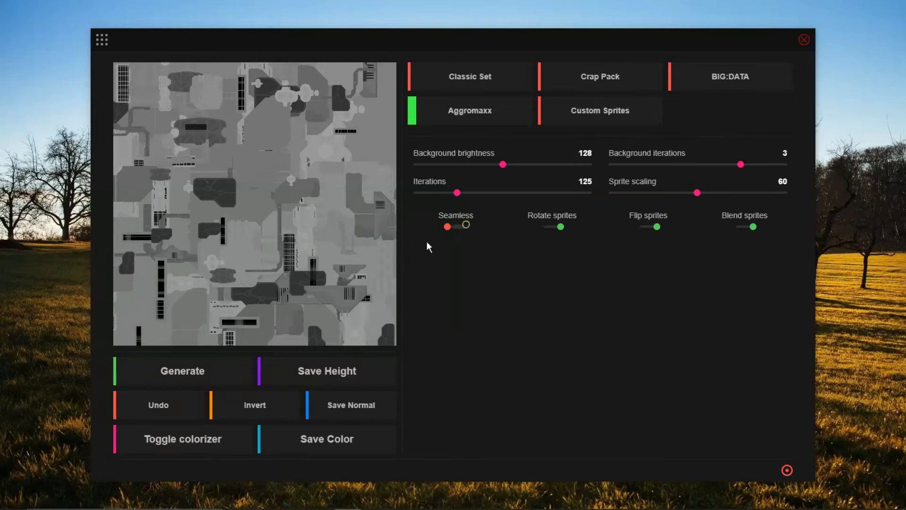
Switch to the JSplacement: Wyre generator and generate wire maps with the Linear and Inverted linear wire color modes.
{"action": "left_click", "coordinate": [102, 39]}
{"action": "left_click", "coordinate": [151, 214]}
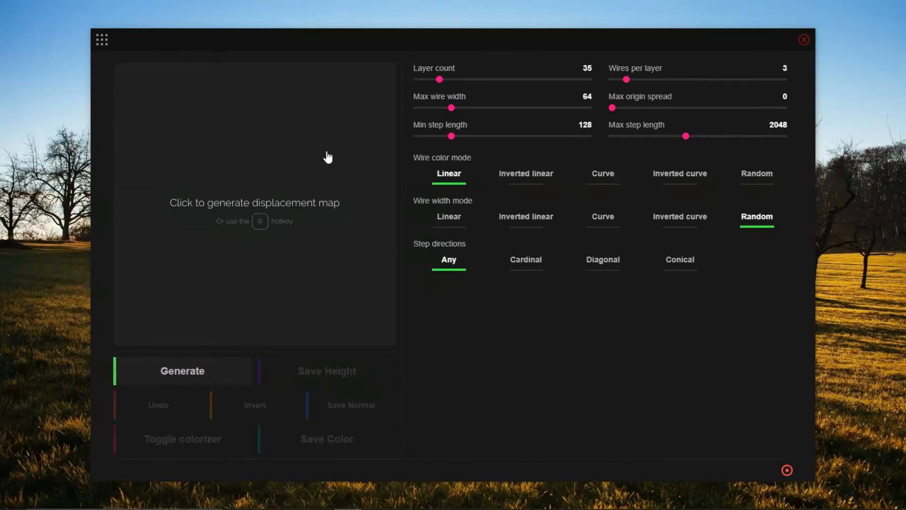
{"action": "left_click", "coordinate": [259, 177]}
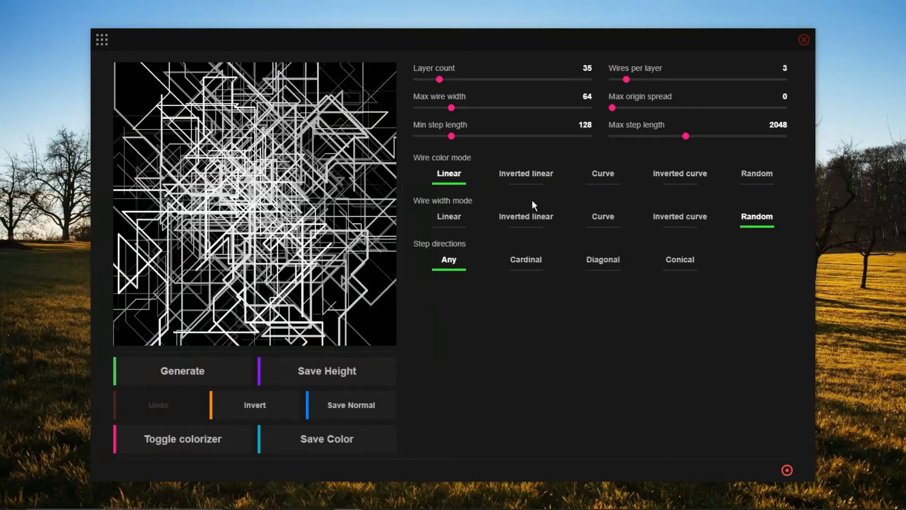
{"action": "left_click", "coordinate": [526, 178]}
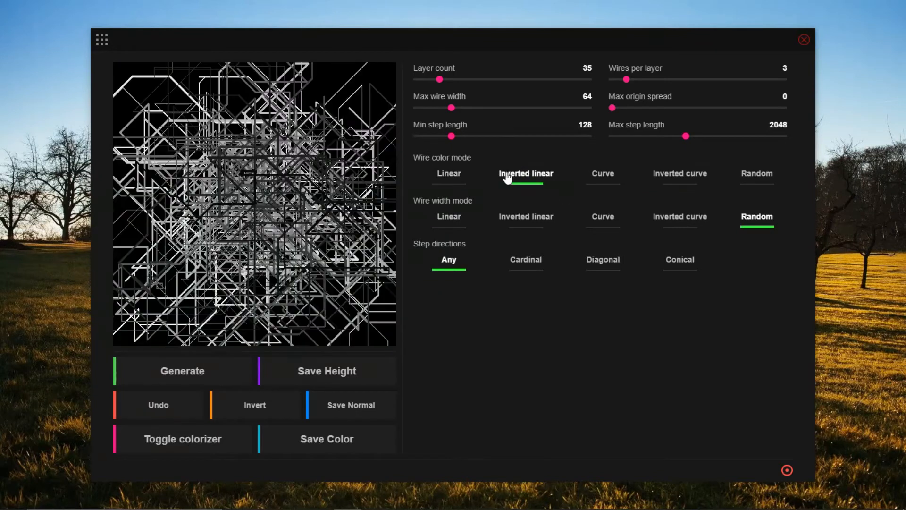
Switch to the JSplacement: dotGrid generator and generate a dot displacement map with the default settings.
{"action": "left_click", "coordinate": [102, 40]}
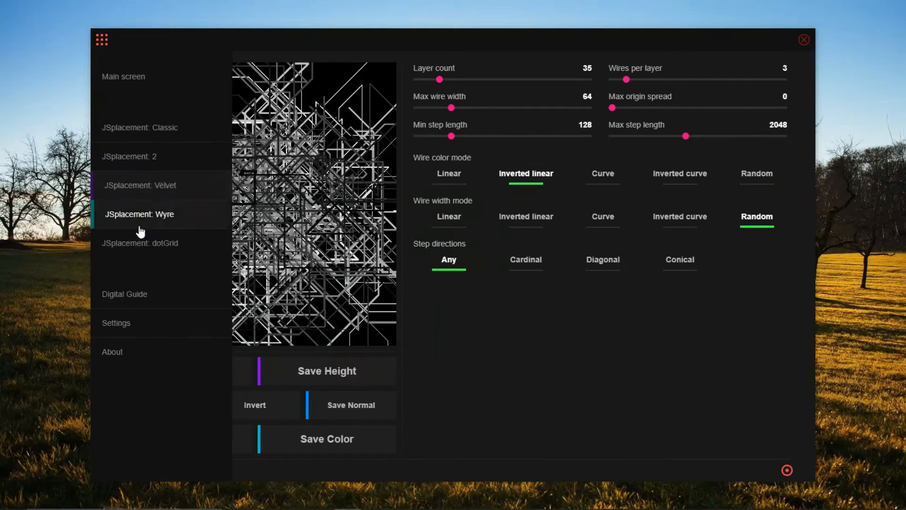
{"action": "left_click", "coordinate": [139, 226]}
{"action": "left_click", "coordinate": [158, 241]}
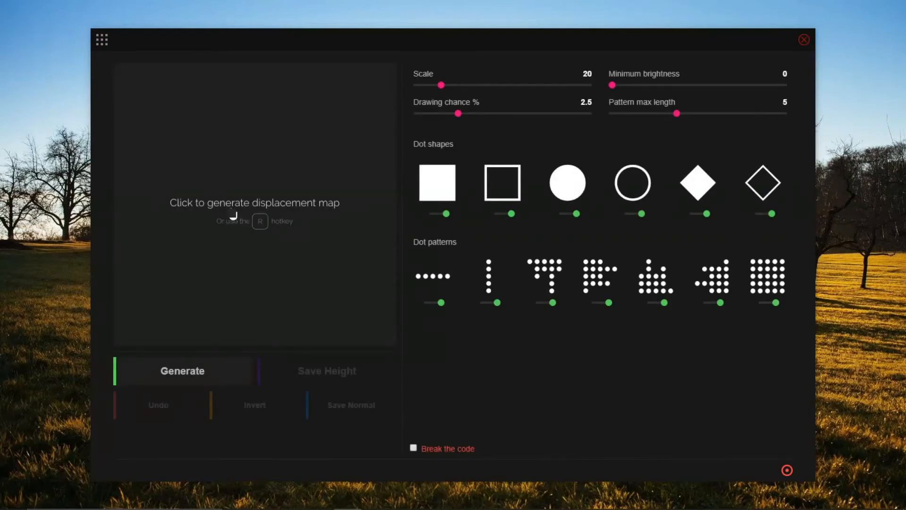
{"action": "left_click", "coordinate": [291, 248]}
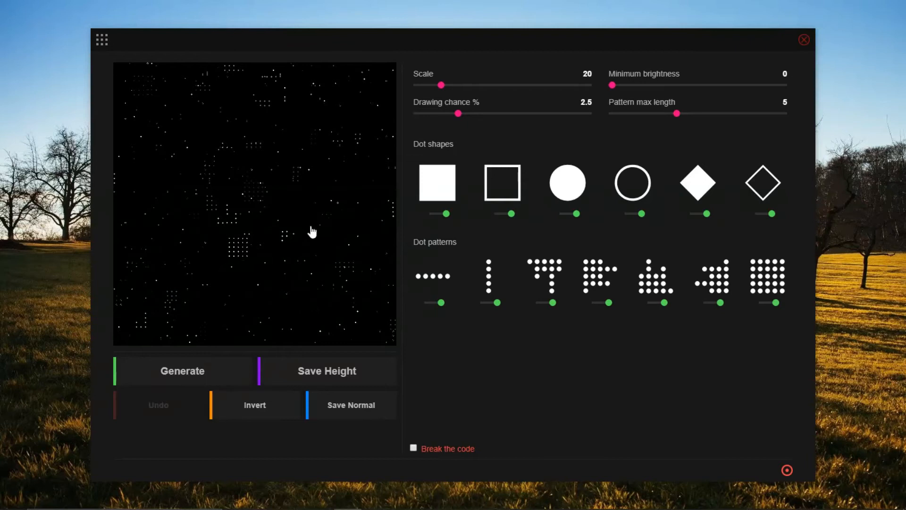
Toggle the horizontal dot pattern off and on, disable the filled circle dot shape, and regenerate the dot map.
{"action": "left_click", "coordinate": [438, 304]}
{"action": "left_click", "coordinate": [430, 303]}
{"action": "left_click", "coordinate": [571, 215]}
{"action": "left_click", "coordinate": [199, 366]}
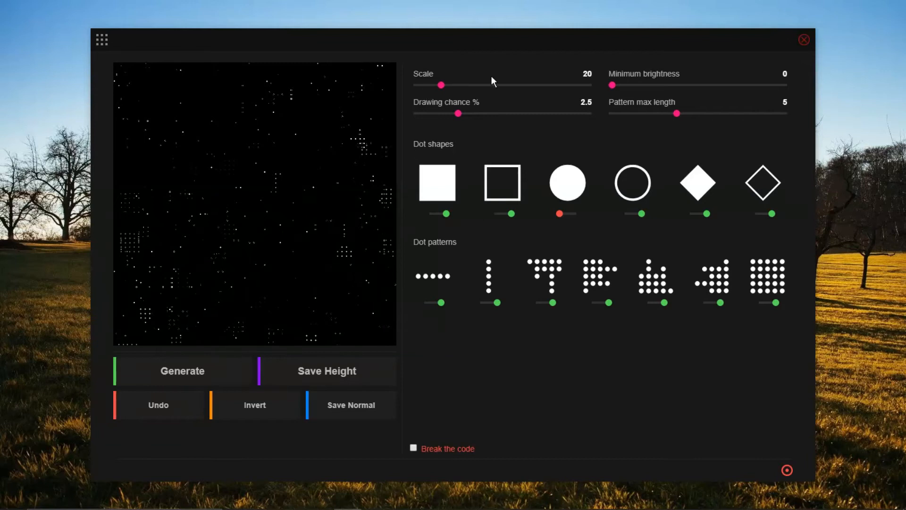
Return to the JSplacement: Classic generator and generate a map with the default settings.
{"action": "left_click", "coordinate": [102, 40]}
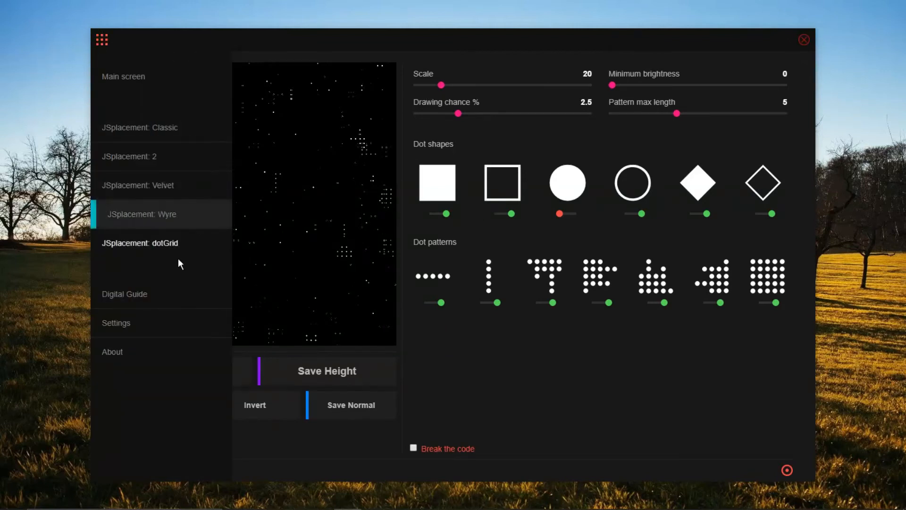
{"action": "left_click", "coordinate": [135, 124]}
{"action": "left_click", "coordinate": [250, 284]}
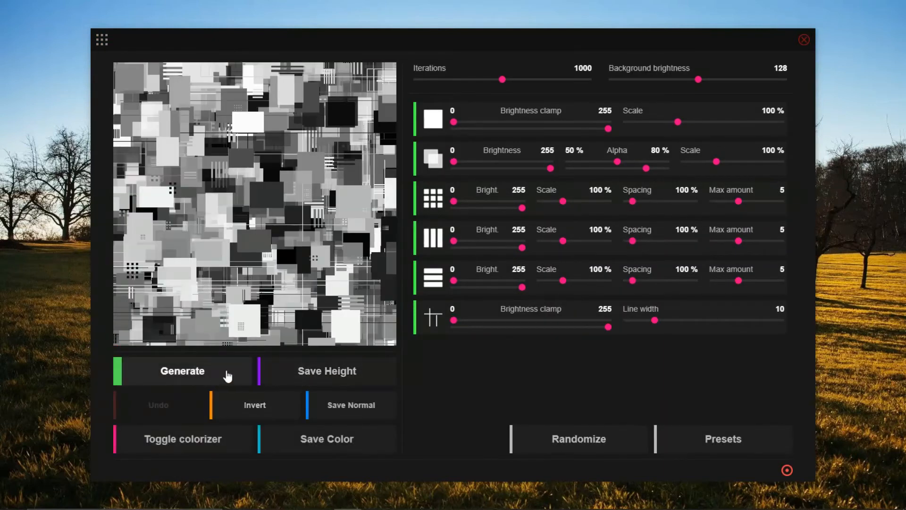
Generate a Classic Set map in JSplacement: 2 and save its height map to the Displacement Maps folder.
{"action": "left_click", "coordinate": [102, 40]}
{"action": "left_click", "coordinate": [137, 152]}
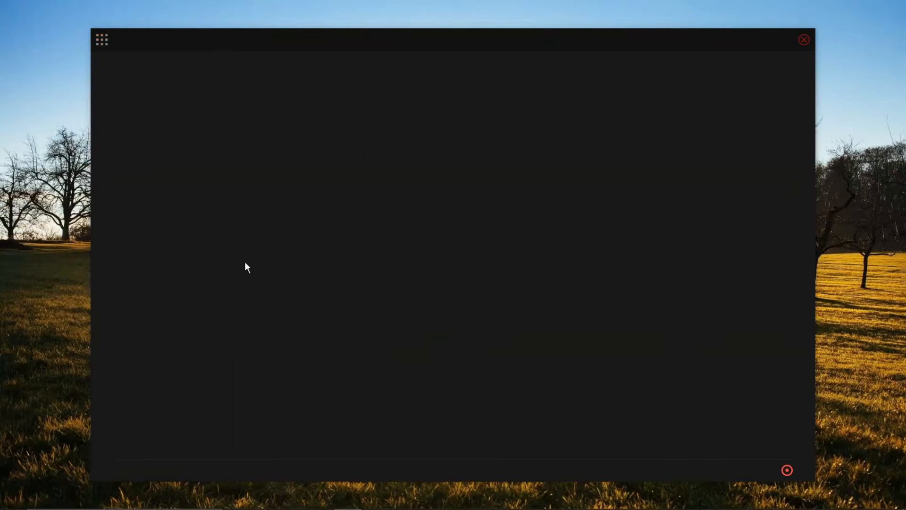
{"action": "left_click", "coordinate": [251, 216]}
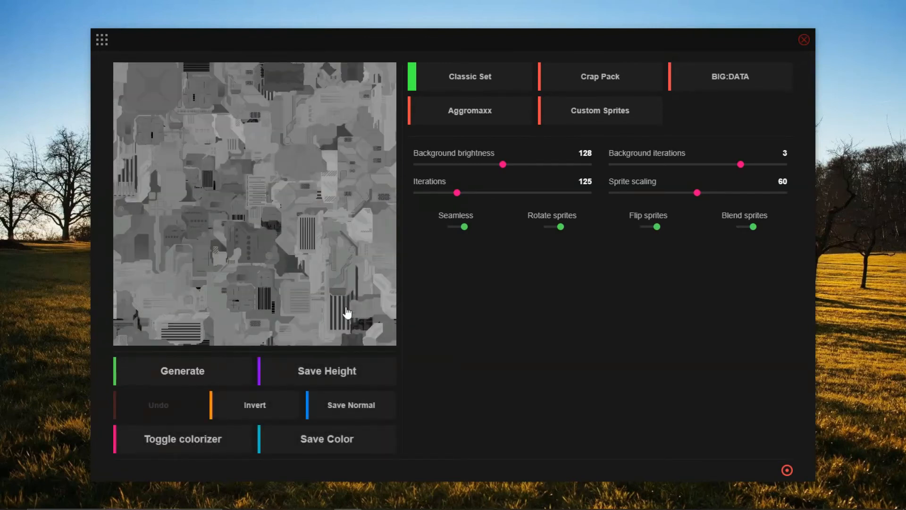
{"action": "left_click", "coordinate": [282, 371]}
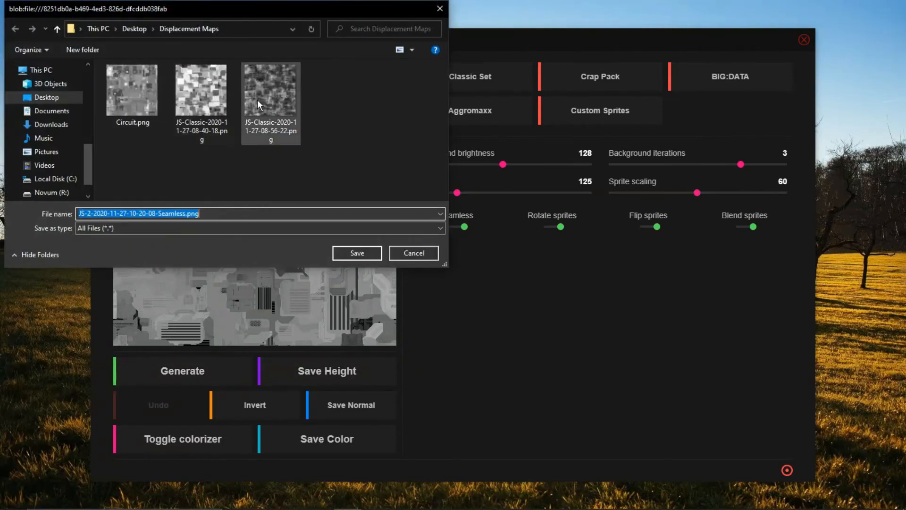
{"action": "left_click", "coordinate": [357, 253]}
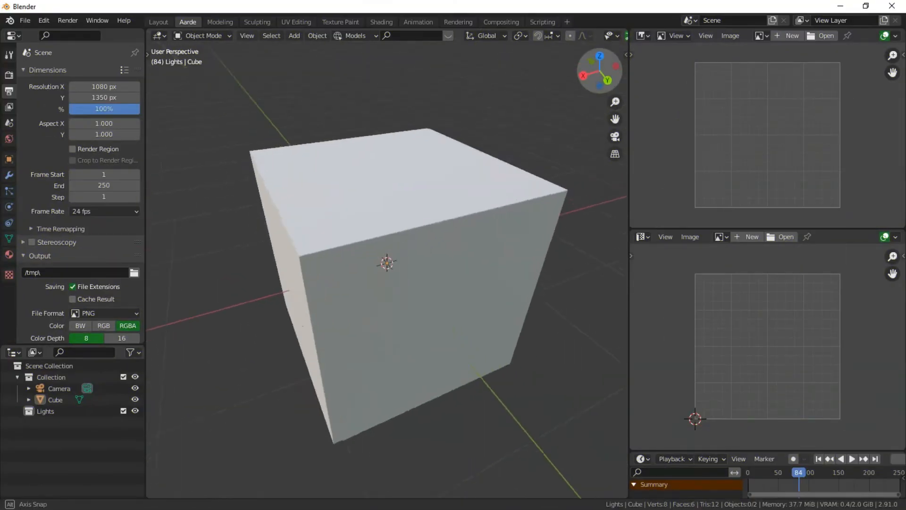
In Blender, subdivide all faces of the cube seven times in Edit Mode and return to Object Mode.
{"action": "mouse_move", "coordinate": [602, 77]}
{"action": "left_mouse_down"}
{"action": "mouse_move", "coordinate": [634, 52]}
{"action": "mouse_move", "coordinate": [622, 67]}
{"action": "mouse_move", "coordinate": [613, 54]}
{"action": "mouse_move", "coordinate": [596, 66]}
{"action": "left_mouse_up"}
{"action": "left_click", "coordinate": [424, 207]}
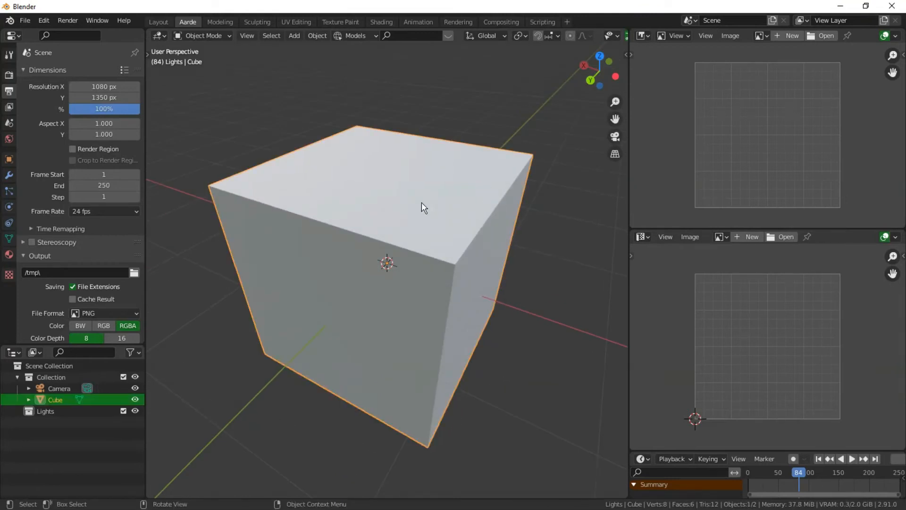
{"action": "key", "text": "Tab"}
{"action": "right_click", "coordinate": [343, 187]}
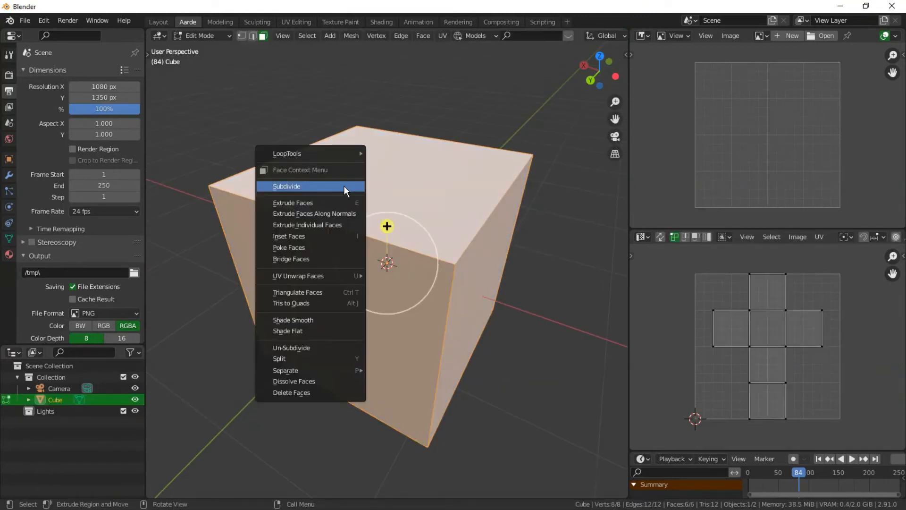
{"action": "left_click", "coordinate": [344, 187]}
{"action": "right_click", "coordinate": [344, 188]}
{"action": "left_click", "coordinate": [343, 187]}
{"action": "right_click", "coordinate": [344, 186]}
{"action": "left_click", "coordinate": [344, 186]}
{"action": "right_click", "coordinate": [344, 187]}
{"action": "left_click", "coordinate": [344, 187]}
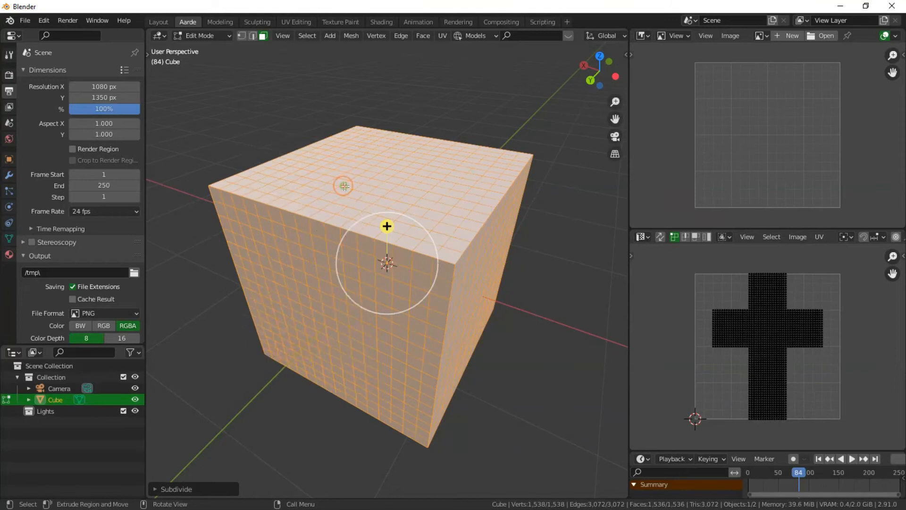
{"action": "right_click", "coordinate": [344, 186]}
{"action": "left_click", "coordinate": [345, 186]}
{"action": "right_click", "coordinate": [345, 187]}
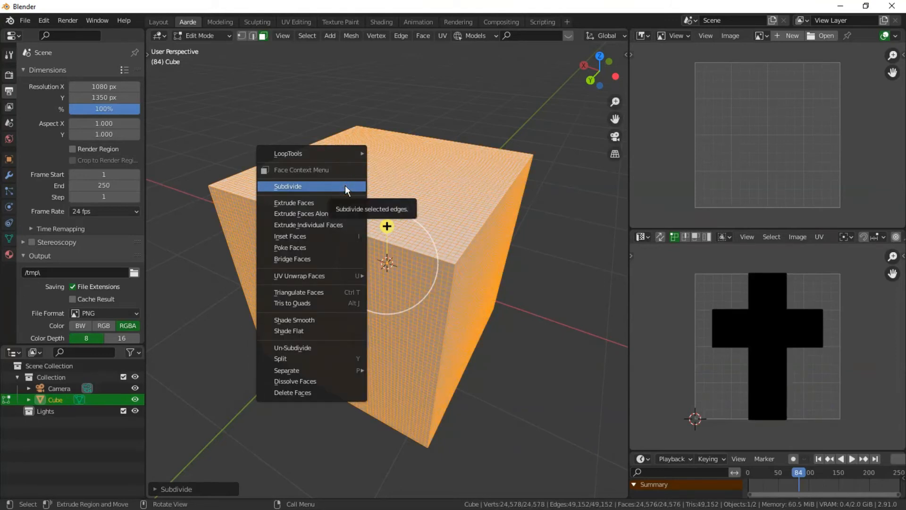
{"action": "left_click", "coordinate": [345, 186]}
{"action": "key", "text": "Tab"}
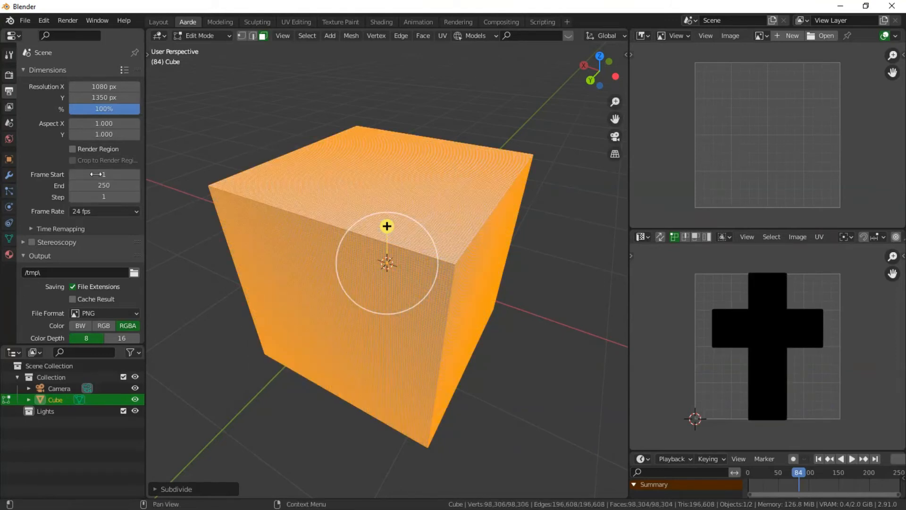
Add a Displace modifier to the subdivided cube.
{"action": "left_click", "coordinate": [9, 175]}
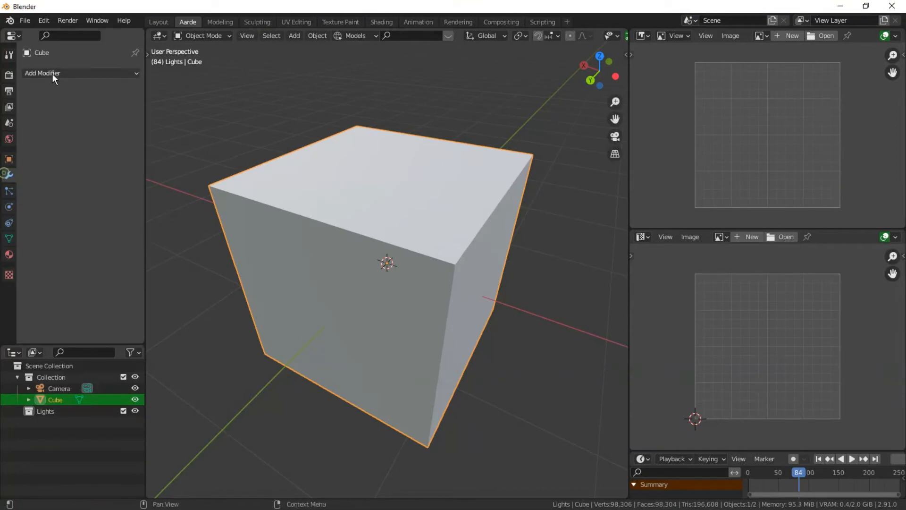
{"action": "left_click", "coordinate": [52, 74]}
{"action": "left_click", "coordinate": [231, 142]}
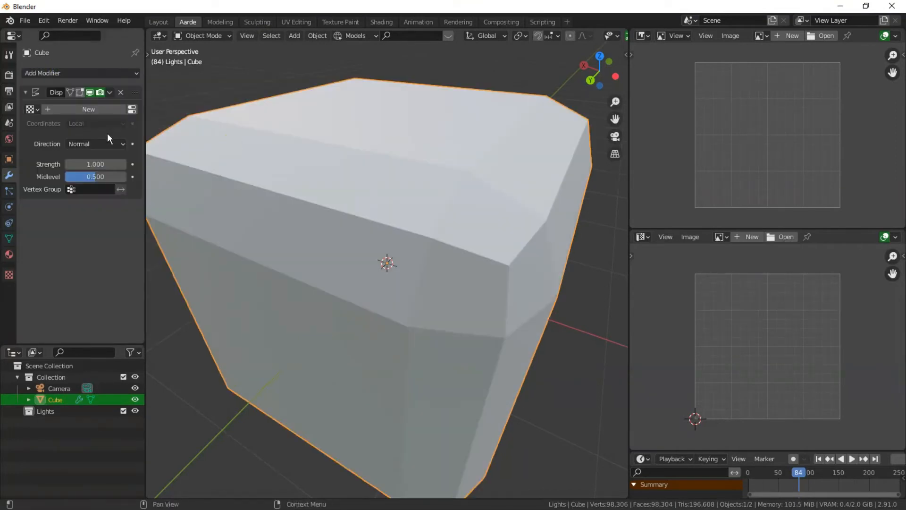
Create a new texture for the Displace modifier and load Circuit.png from the Desktop's Displacement Maps folder as its image.
{"action": "left_click", "coordinate": [96, 109]}
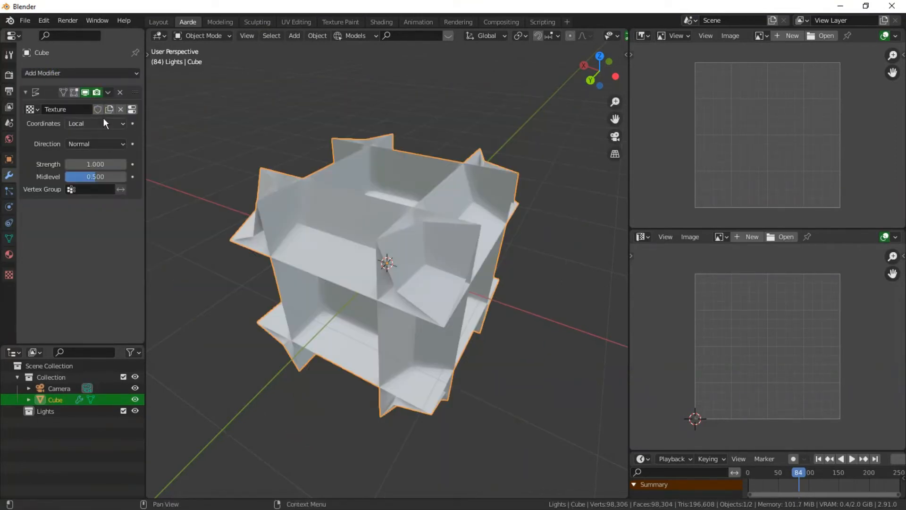
{"action": "left_click", "coordinate": [132, 109]}
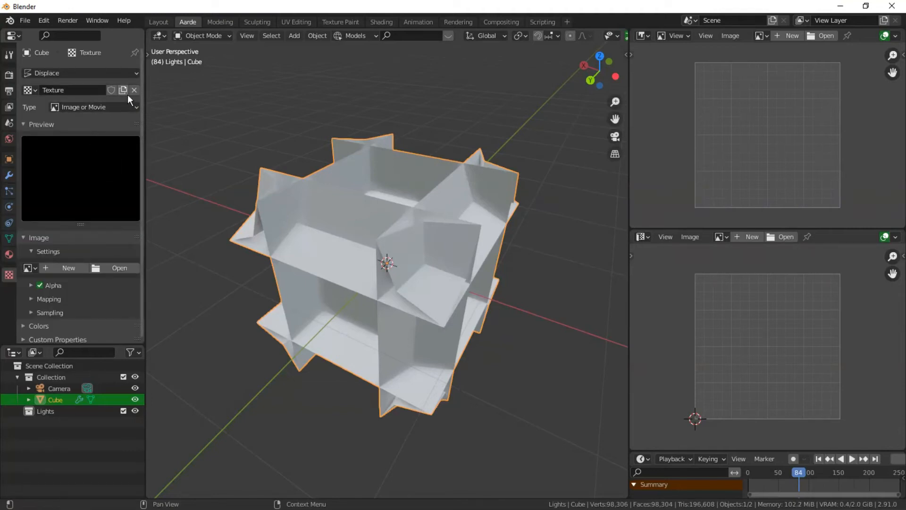
{"action": "left_click", "coordinate": [117, 268]}
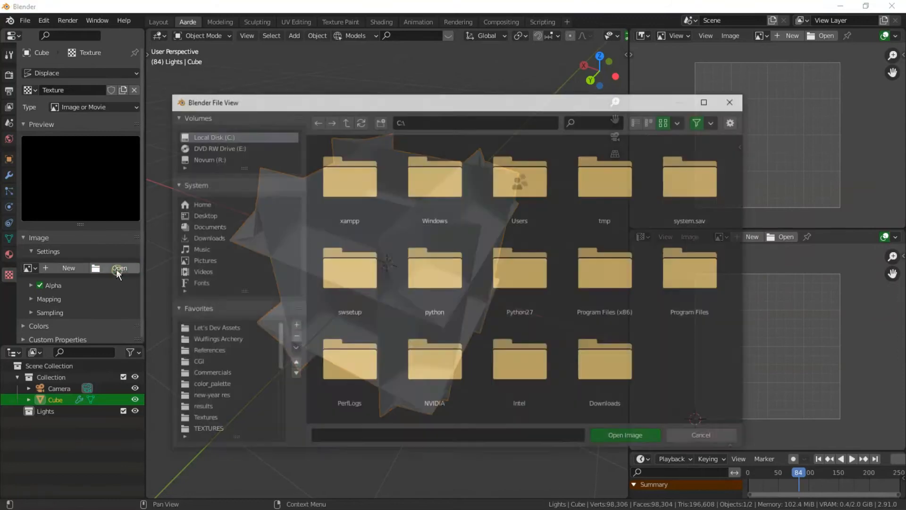
{"action": "left_click", "coordinate": [194, 216]}
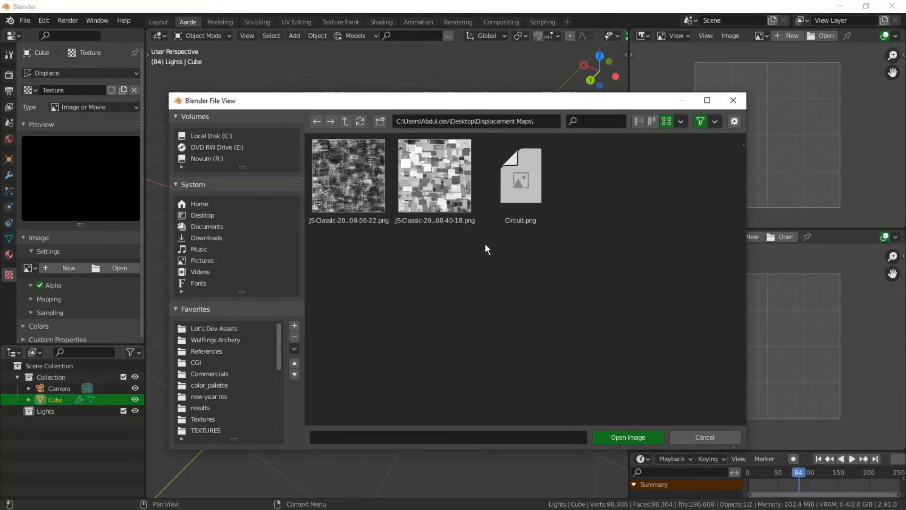
{"action": "left_click", "coordinate": [525, 199]}
{"action": "double_click", "coordinate": [488, 219]}
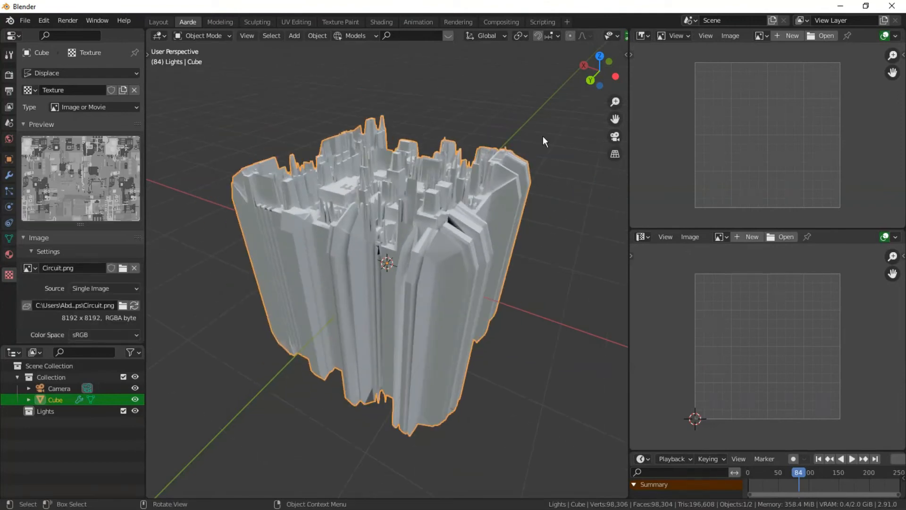
{"action": "left_click_drag", "start_coordinate": [598, 71], "coordinate": [263, 231]}
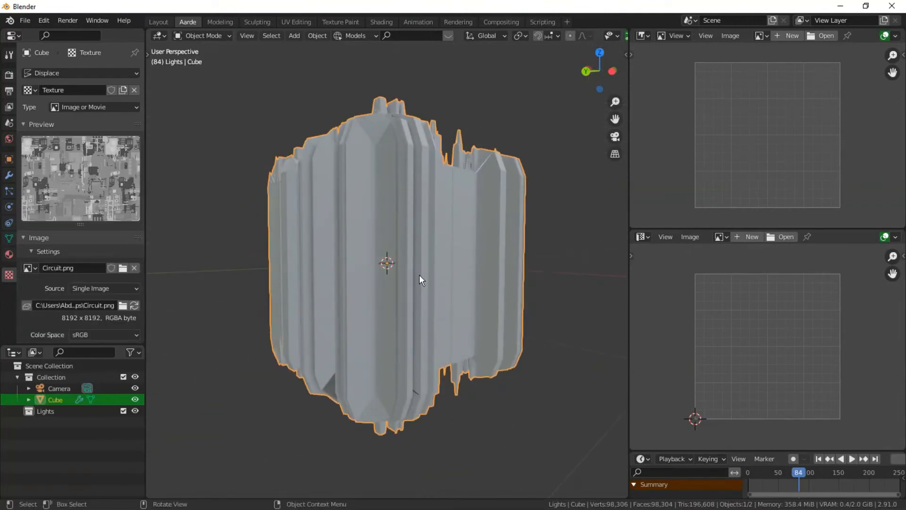
{"action": "left_click_drag", "start_coordinate": [599, 71], "coordinate": [454, 112]}
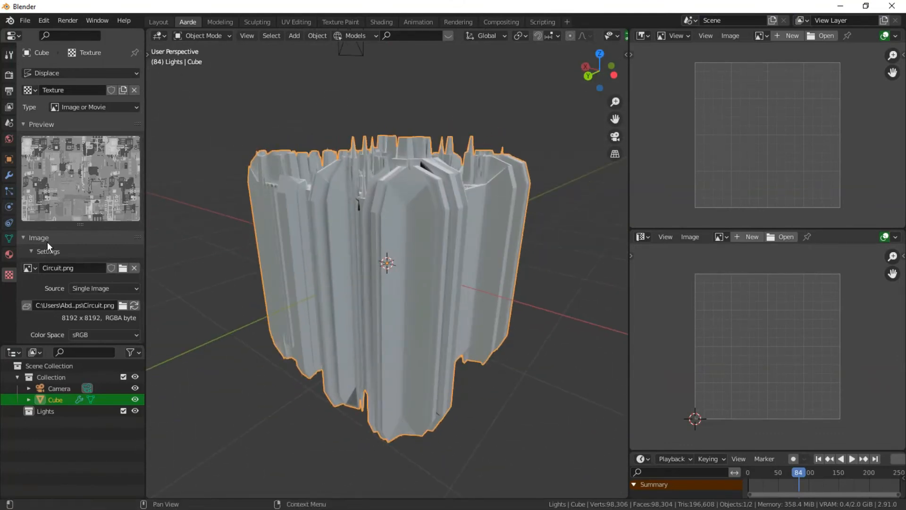
Set the Displace modifier's texture coordinates to UV.
{"action": "left_click", "coordinate": [11, 176]}
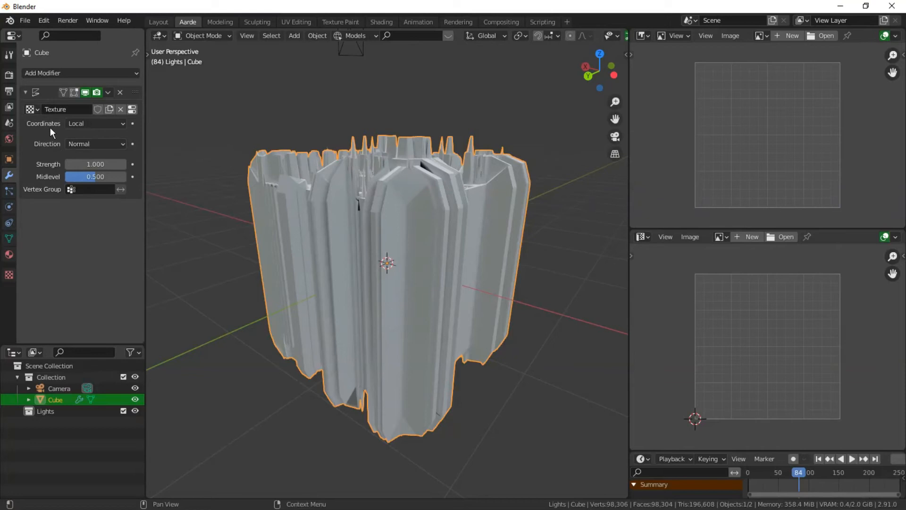
{"action": "left_click", "coordinate": [69, 125]}
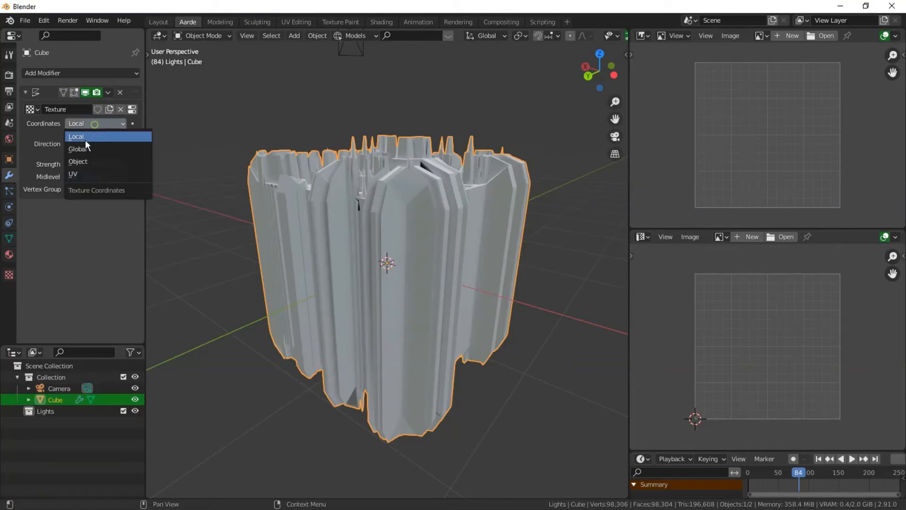
{"action": "left_click", "coordinate": [74, 172]}
{"action": "left_click_drag", "start_coordinate": [599, 72], "coordinate": [539, 76]}
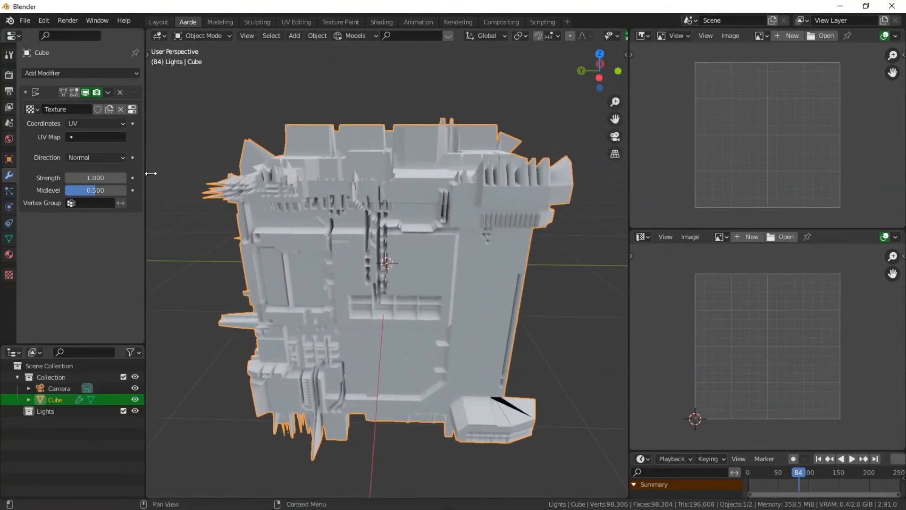
Reduce the Displace modifier's strength to 0.220.
{"action": "left_click_drag", "start_coordinate": [103, 177], "coordinate": [63, 177]}
{"action": "scroll", "coordinate": [409, 171], "scroll_direction": "up", "scroll_amount": 2}
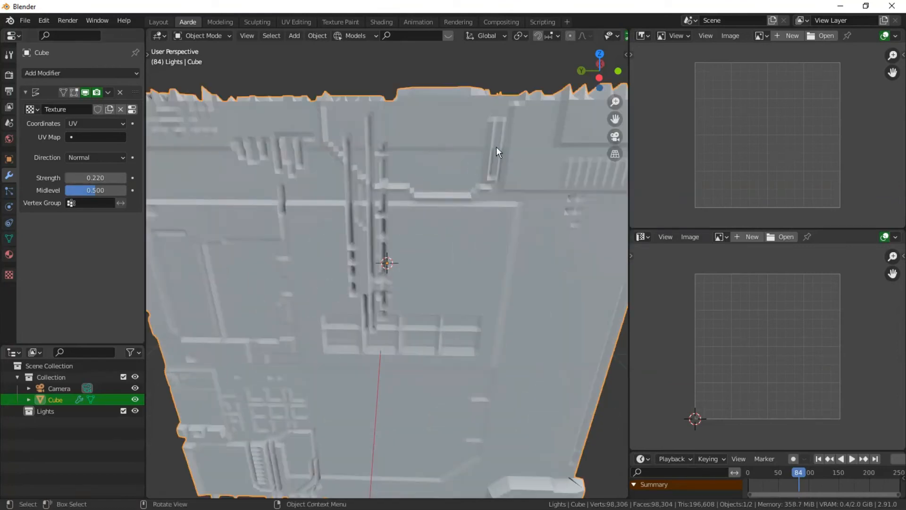
{"action": "left_click_drag", "start_coordinate": [602, 68], "coordinate": [571, 80]}
{"action": "scroll", "coordinate": [302, 155], "scroll_direction": "down", "scroll_amount": 1}
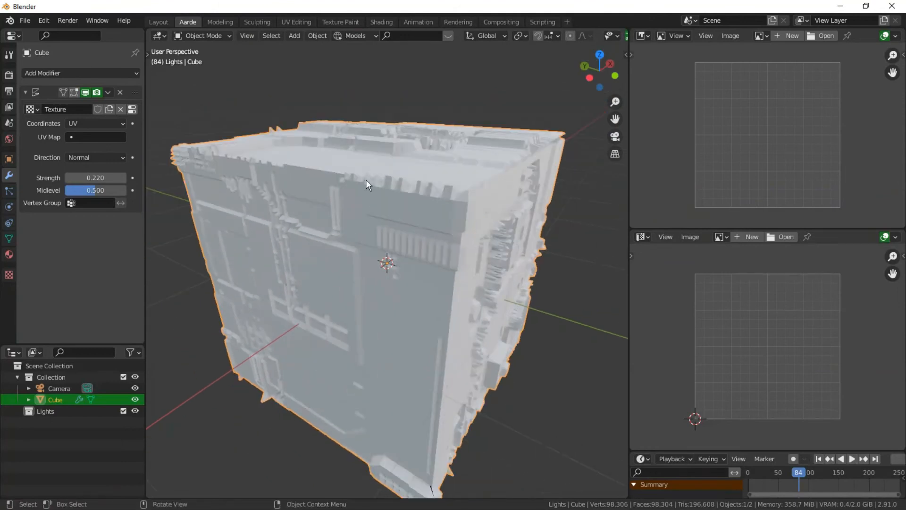
Subdivide all faces of the cube two more times in Edit Mode, returning to Object Mode after each to inspect the displacement.
{"action": "key", "text": "Tab"}
{"action": "right_click", "coordinate": [374, 172]}
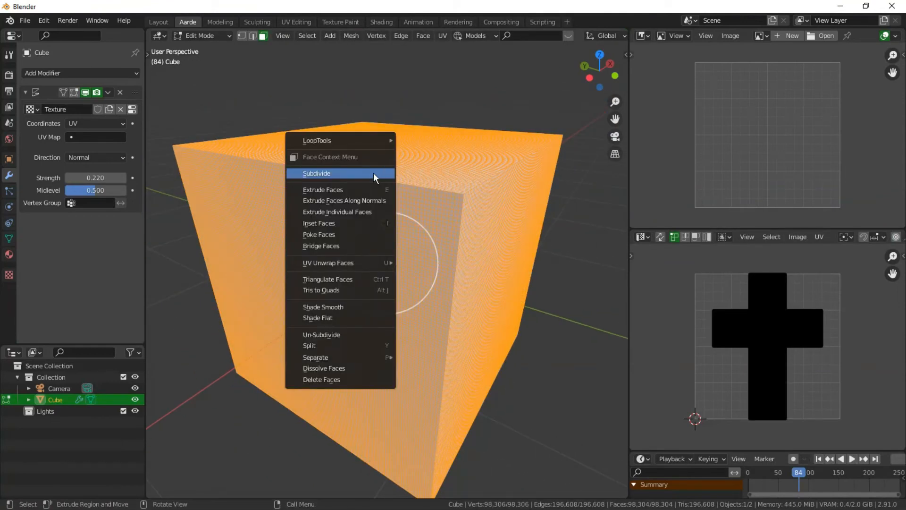
{"action": "left_click", "coordinate": [373, 173]}
{"action": "key", "text": "Tab"}
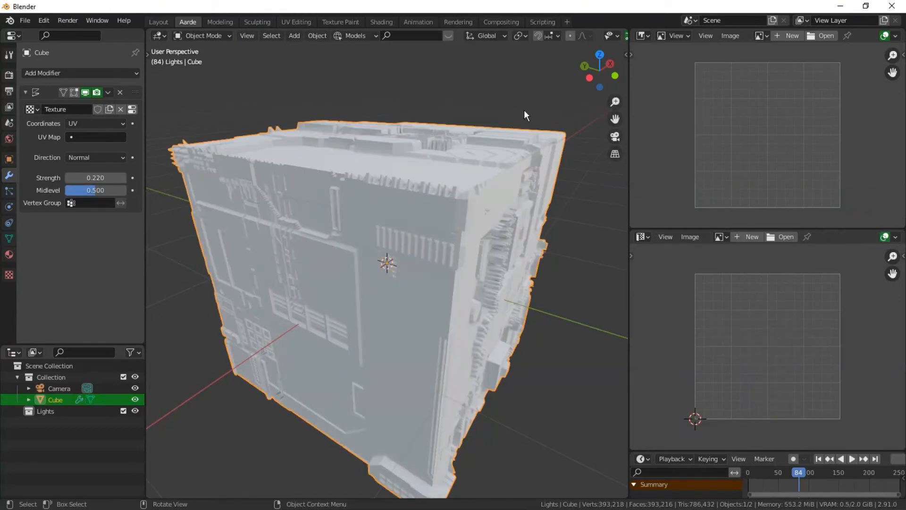
{"action": "mouse_move", "coordinate": [600, 69]}
{"action": "left_mouse_down"}
{"action": "mouse_move", "coordinate": [610, 71]}
{"action": "mouse_move", "coordinate": [590, 66]}
{"action": "mouse_move", "coordinate": [606, 75]}
{"action": "mouse_move", "coordinate": [599, 80]}
{"action": "left_mouse_up"}
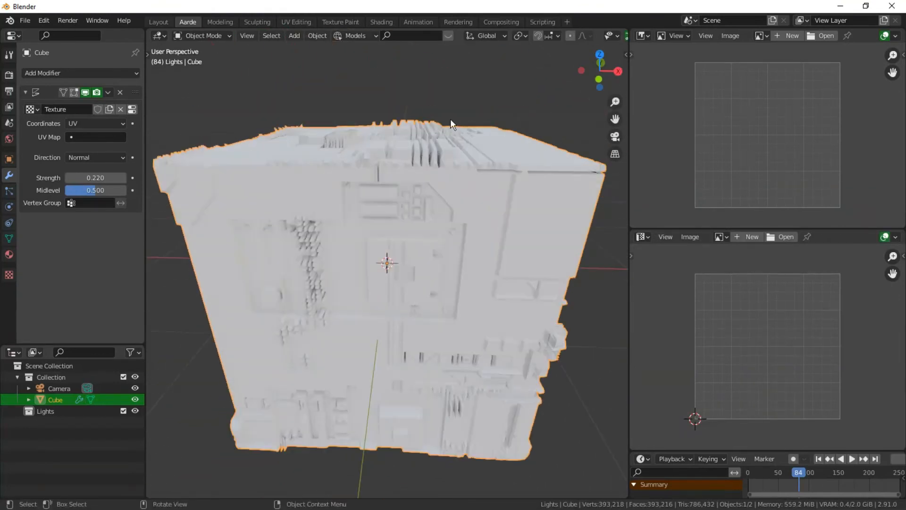
{"action": "key", "text": "Tab"}
{"action": "right_click", "coordinate": [383, 139]}
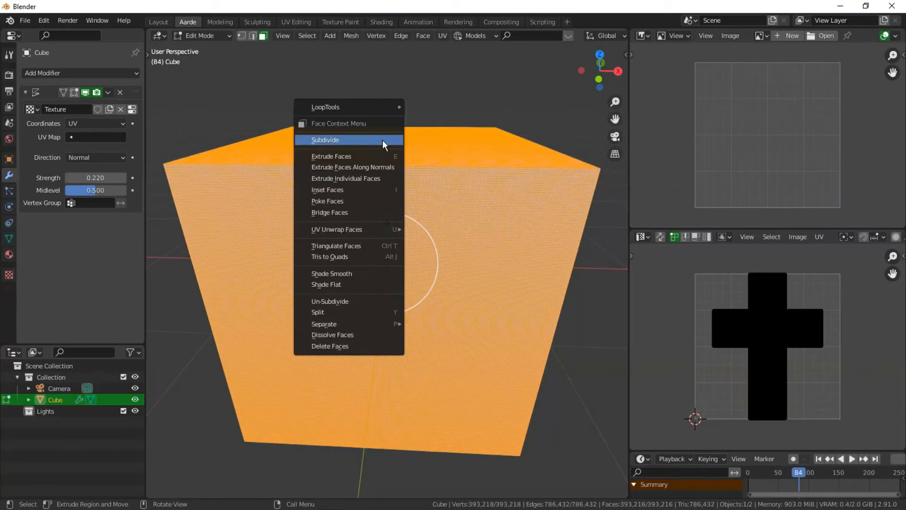
{"action": "left_click", "coordinate": [382, 139]}
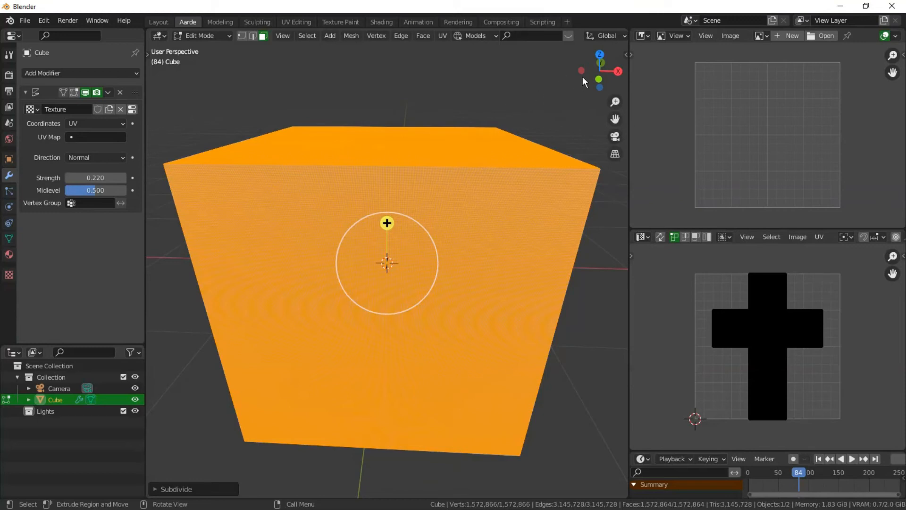
{"action": "key", "text": "Tab"}
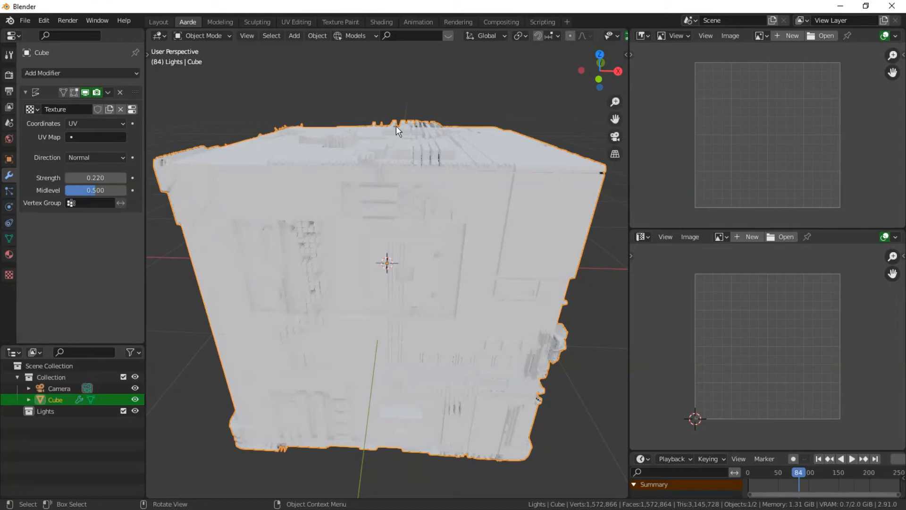
{"action": "left_click_drag", "start_coordinate": [596, 73], "coordinate": [14, 98]}
{"action": "left_click_drag", "start_coordinate": [496, 98], "coordinate": [268, 130]}
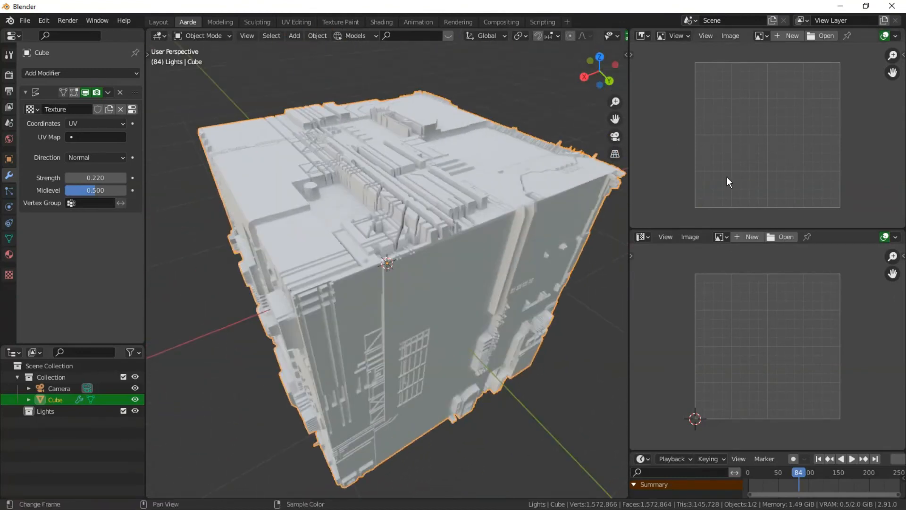
{"action": "left_click_drag", "start_coordinate": [587, 76], "coordinate": [616, 28]}
Add a new material to the cube with a pale pink base color (H 0.814, S 0.102, V 0.906) and Metallic 0.684.
{"action": "left_click", "coordinate": [9, 254]}
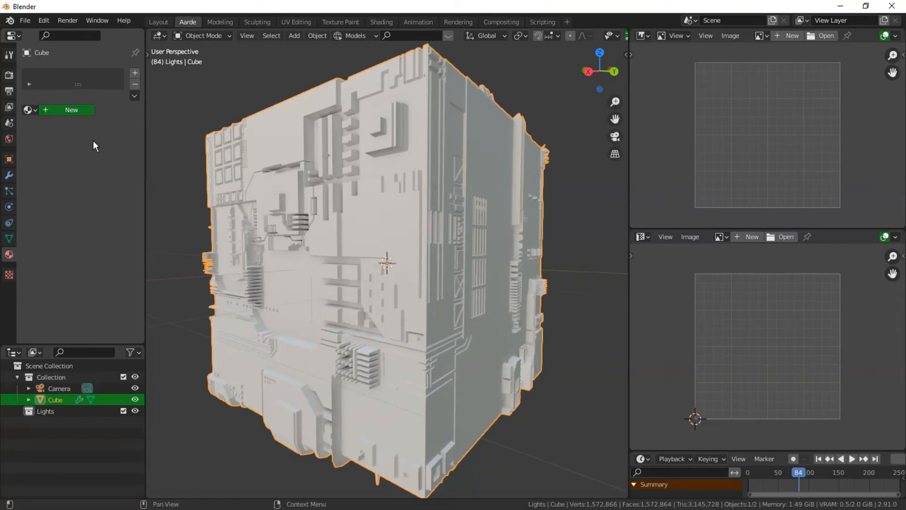
{"action": "left_click", "coordinate": [95, 207]}
{"action": "left_click_drag", "start_coordinate": [120, 82], "coordinate": [128, 85]}
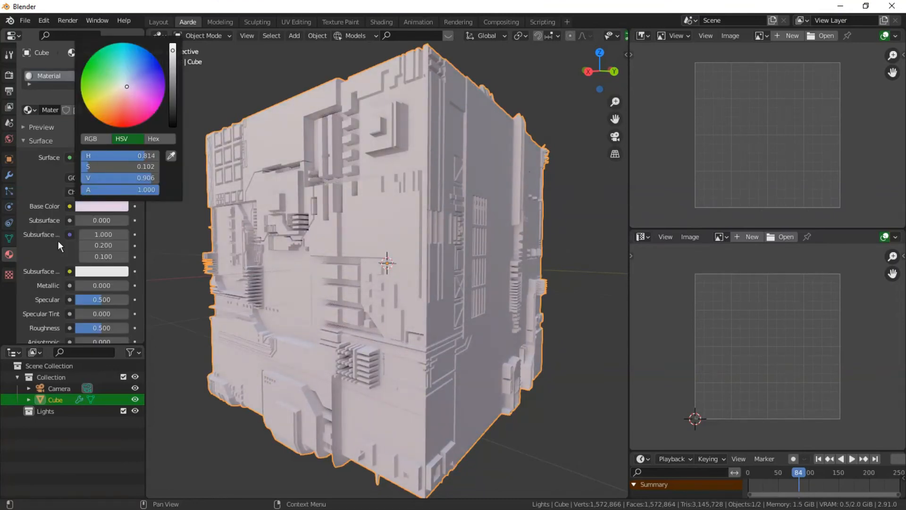
{"action": "left_click_drag", "start_coordinate": [85, 285], "coordinate": [116, 285]}
{"action": "left_click_drag", "start_coordinate": [597, 71], "coordinate": [378, 118]}
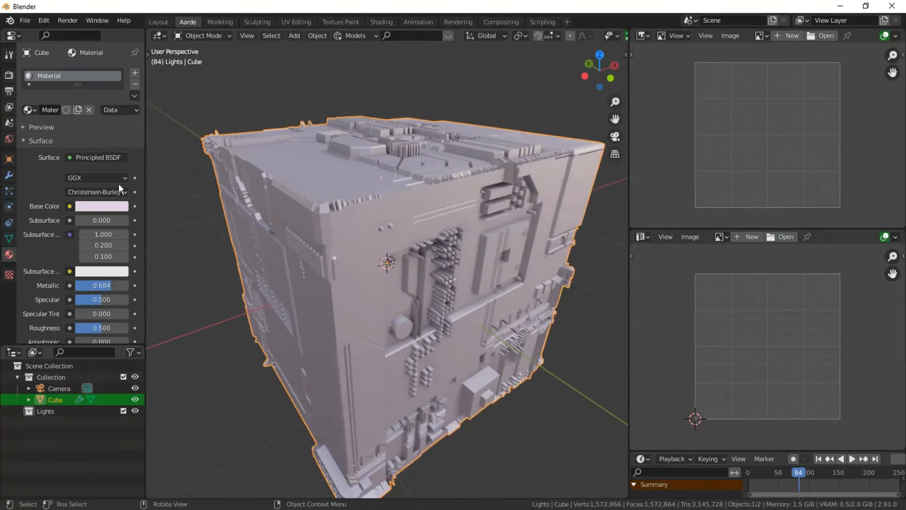
Darken the cube material's base color to a very dark purplish grey and inspect the cube from other sides.
{"action": "left_click", "coordinate": [106, 207]}
{"action": "mouse_move", "coordinate": [172, 108]}
{"action": "left_mouse_down"}
{"action": "mouse_move", "coordinate": [173, 124]}
{"action": "mouse_move", "coordinate": [173, 116]}
{"action": "left_mouse_up"}
{"action": "left_click_drag", "start_coordinate": [591, 67], "coordinate": [555, 98]}
{"action": "left_click_drag", "start_coordinate": [598, 71], "coordinate": [495, 93]}
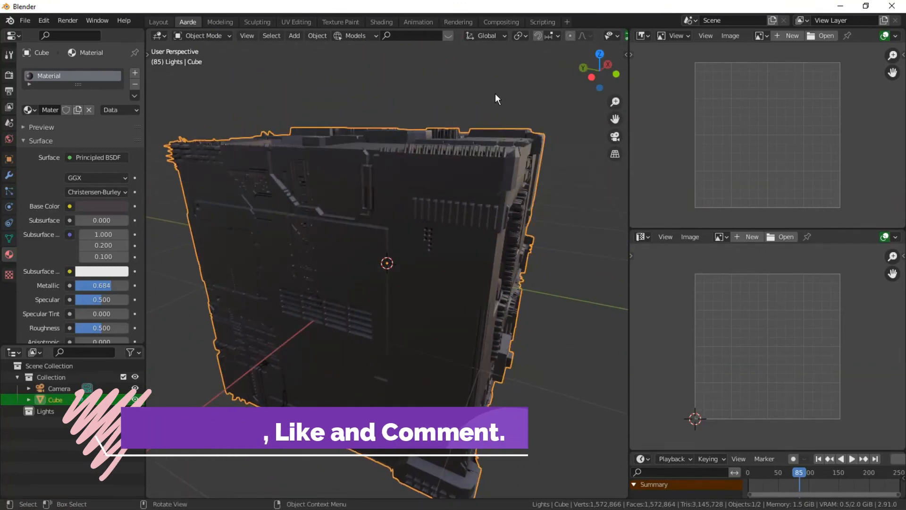